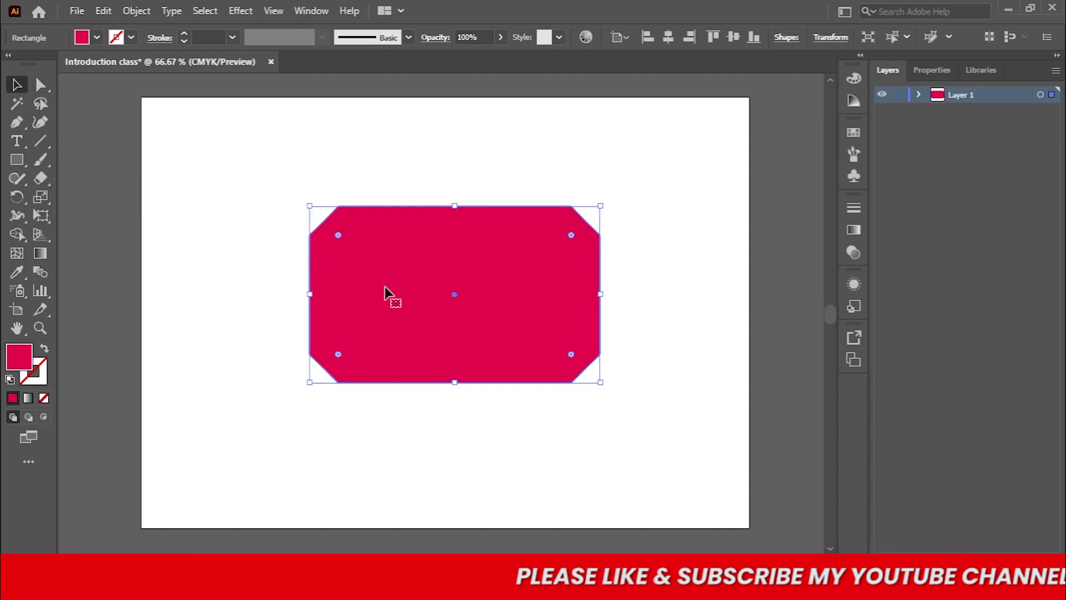
- Move the pink-red rectangle to the upper-left area of the artboard
drag(385, 293, 281, 210)
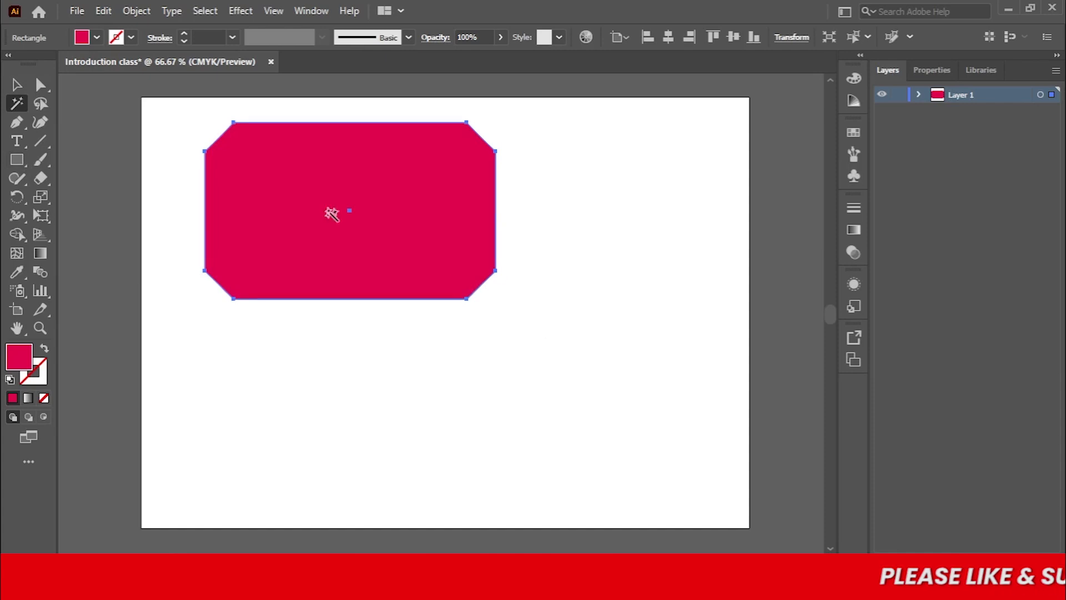
click(16, 86)
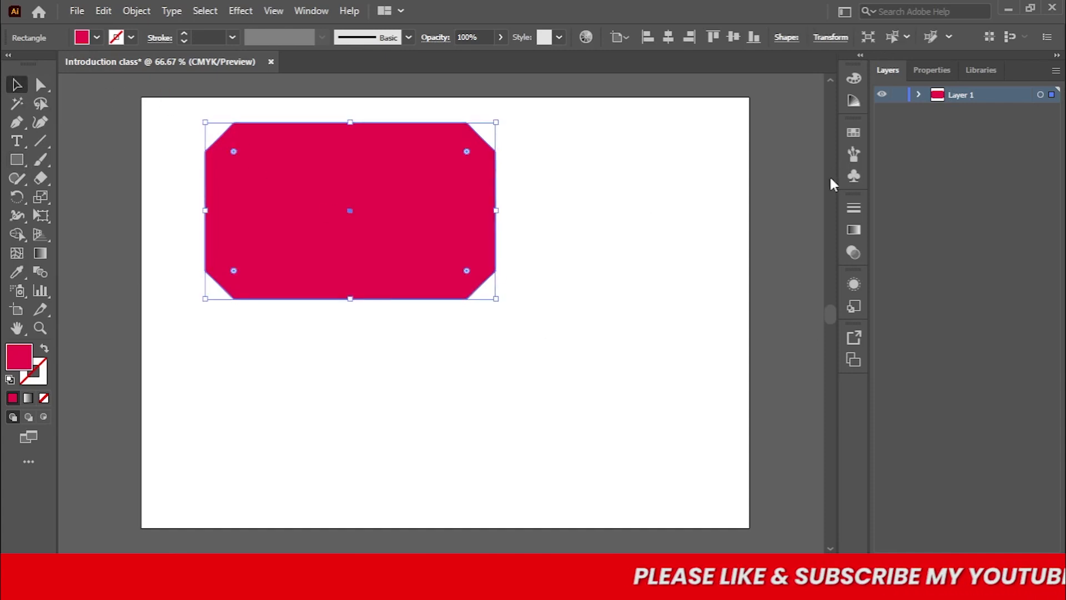
- Place the Ladybug symbol from the Nature symbol library on the artboard below the rectangle
click(859, 174)
click(662, 217)
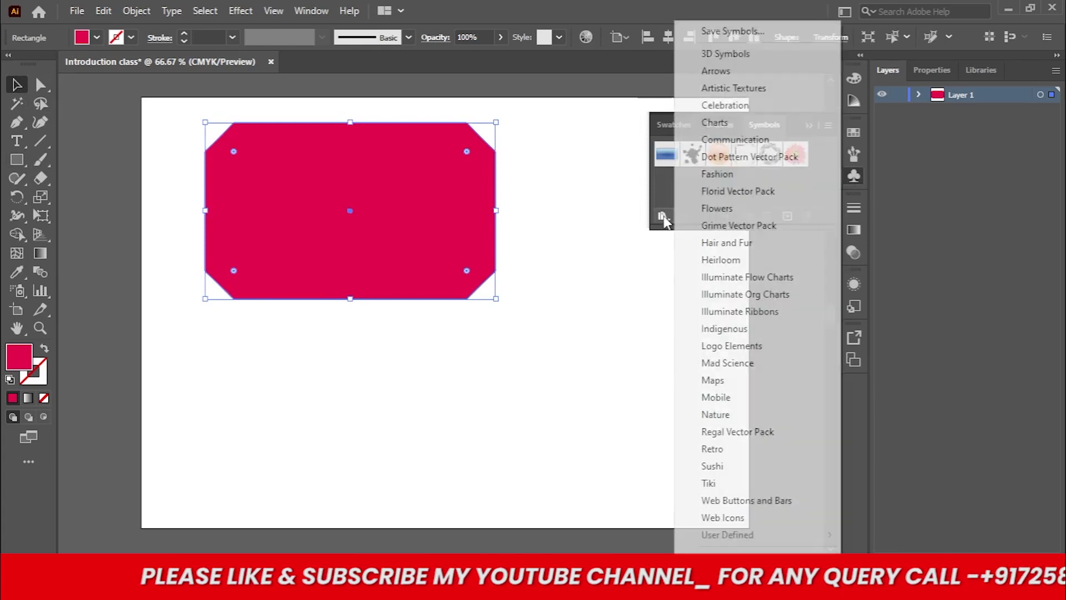
click(737, 415)
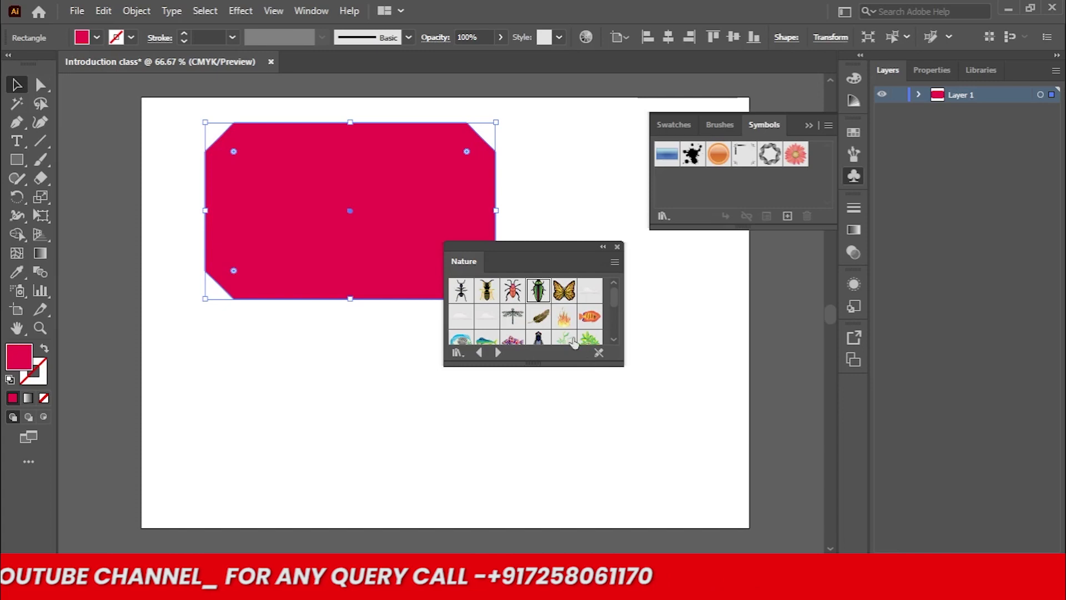
scroll(574, 343, down, 3)
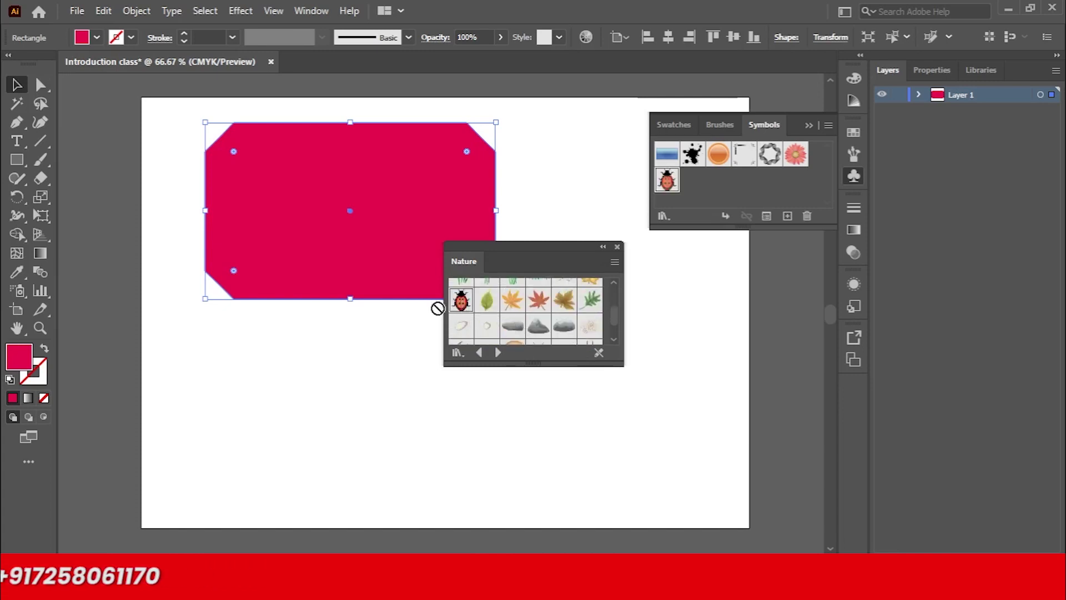
drag(352, 371, 351, 369)
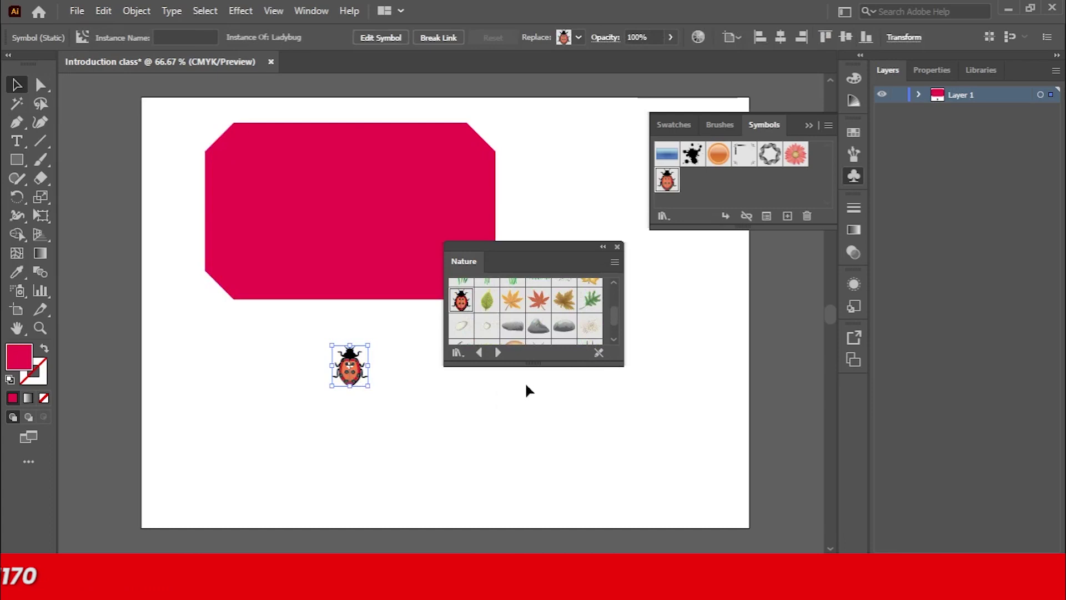
- Close the Nature symbol library, then enlarge the ladybug and move it to the lower right of the rectangle
click(616, 246)
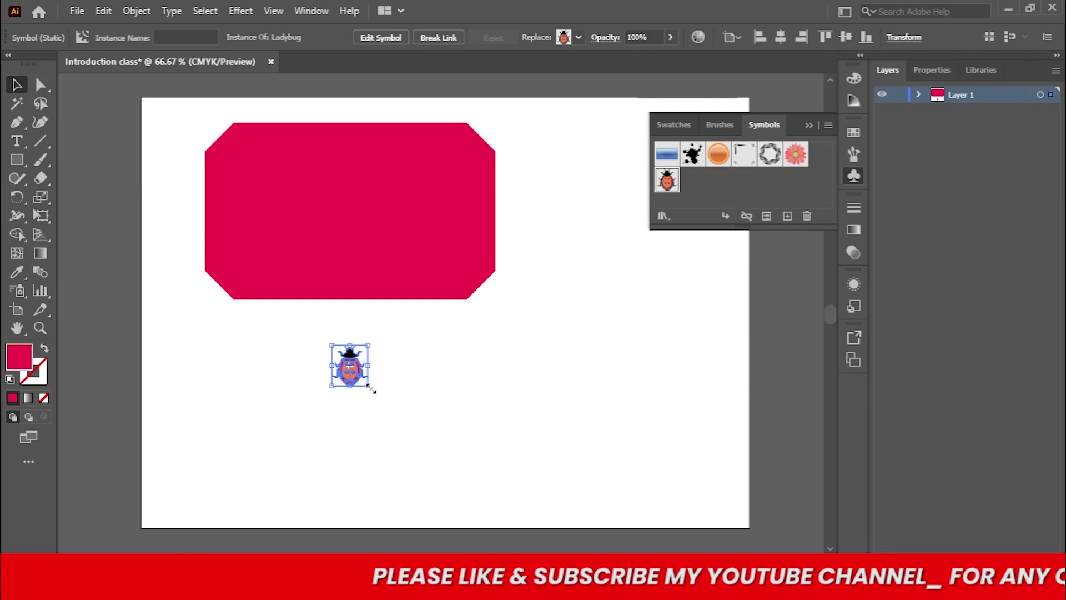
drag(370, 388, 459, 490)
drag(381, 436, 600, 417)
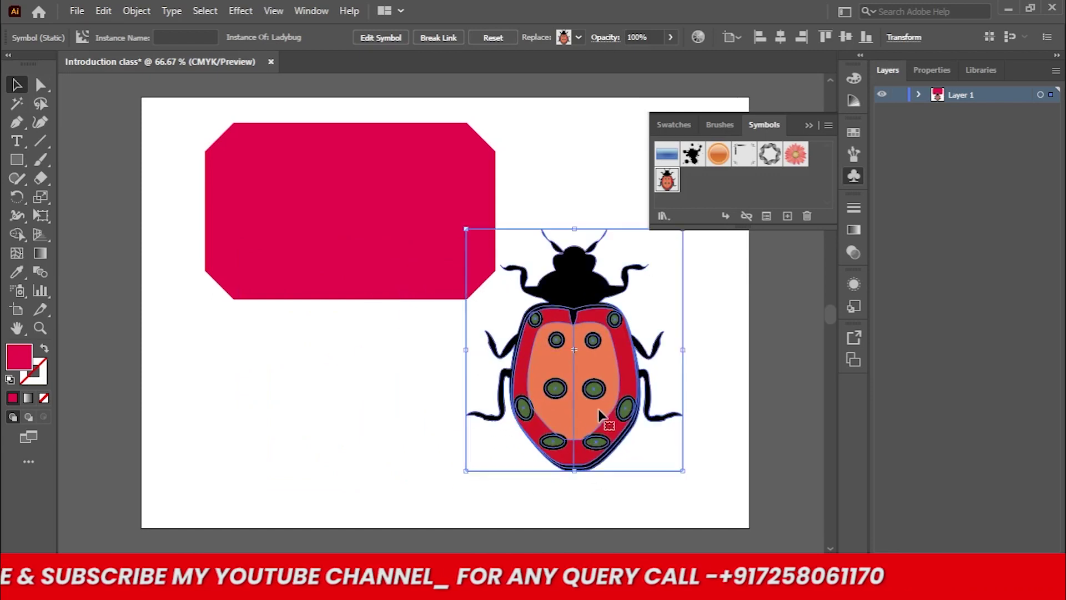
- Expand the ladybug symbol instance into editable artwork
click(371, 304)
click(624, 362)
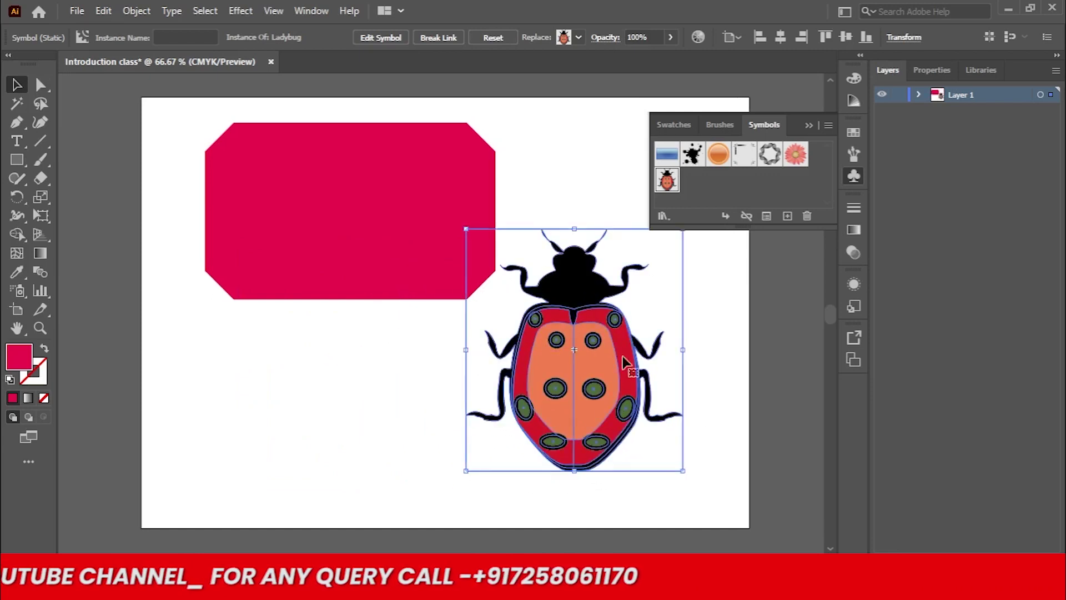
click(744, 341)
click(603, 339)
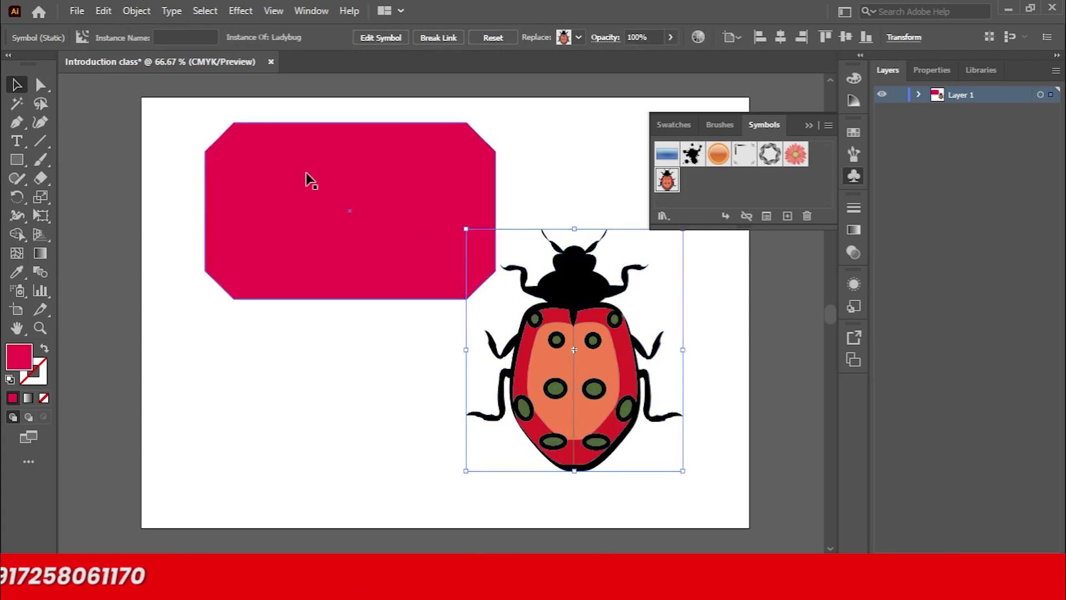
click(136, 11)
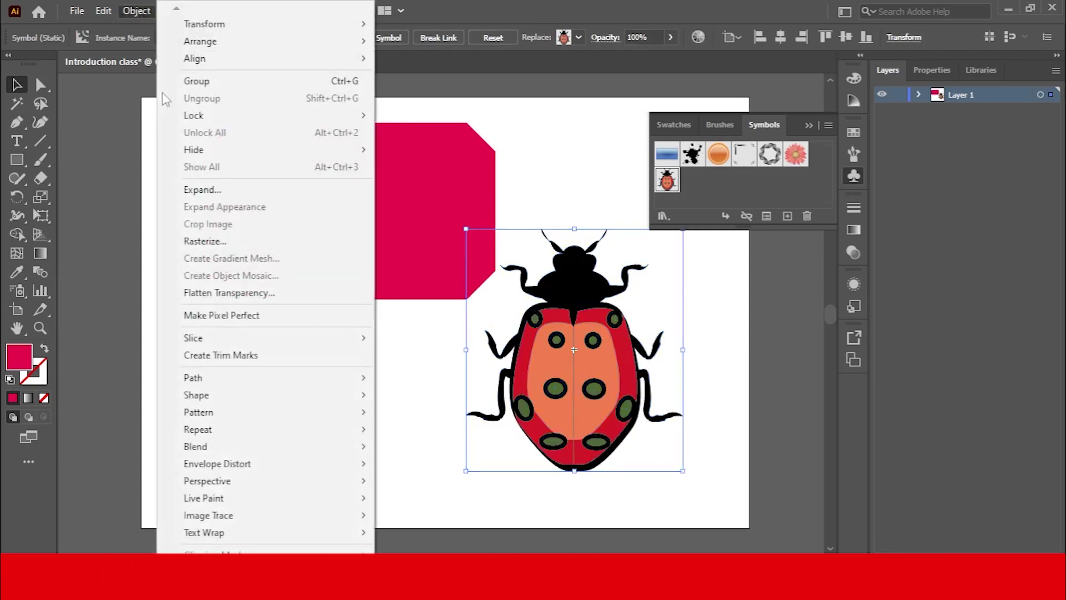
click(193, 190)
click(496, 381)
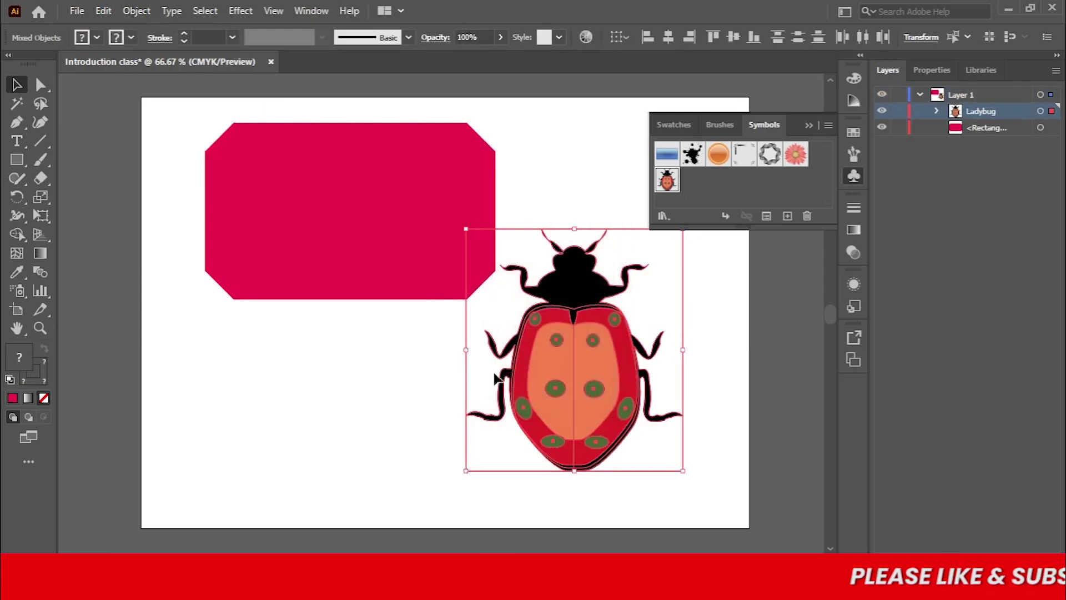
- Ungroup the expanded ladybug so its main parts can be selected separately
click(747, 409)
click(619, 371)
right_click(620, 371)
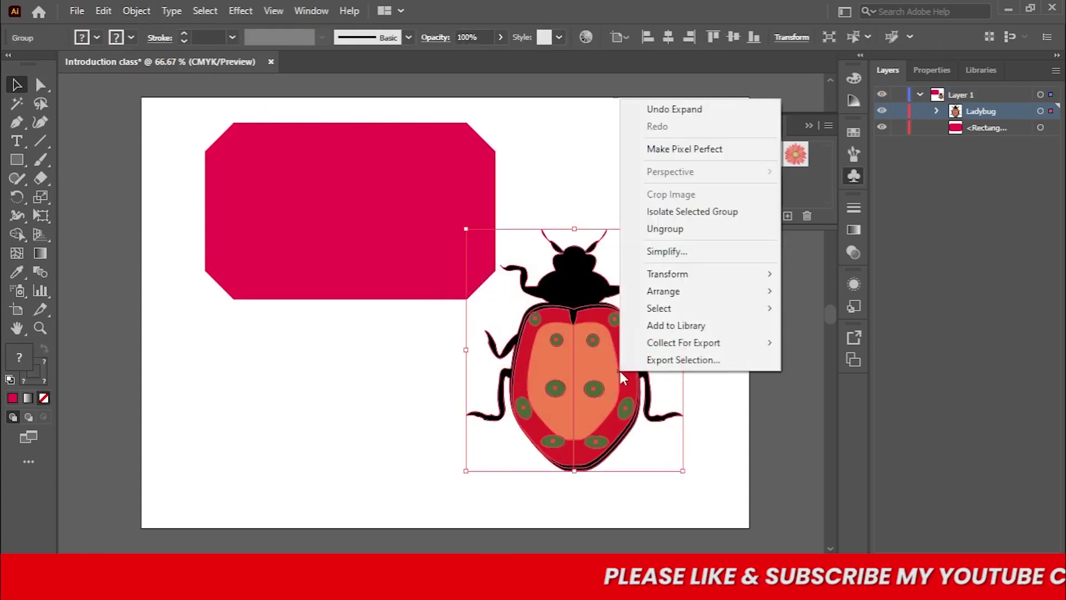
click(688, 252)
click(718, 407)
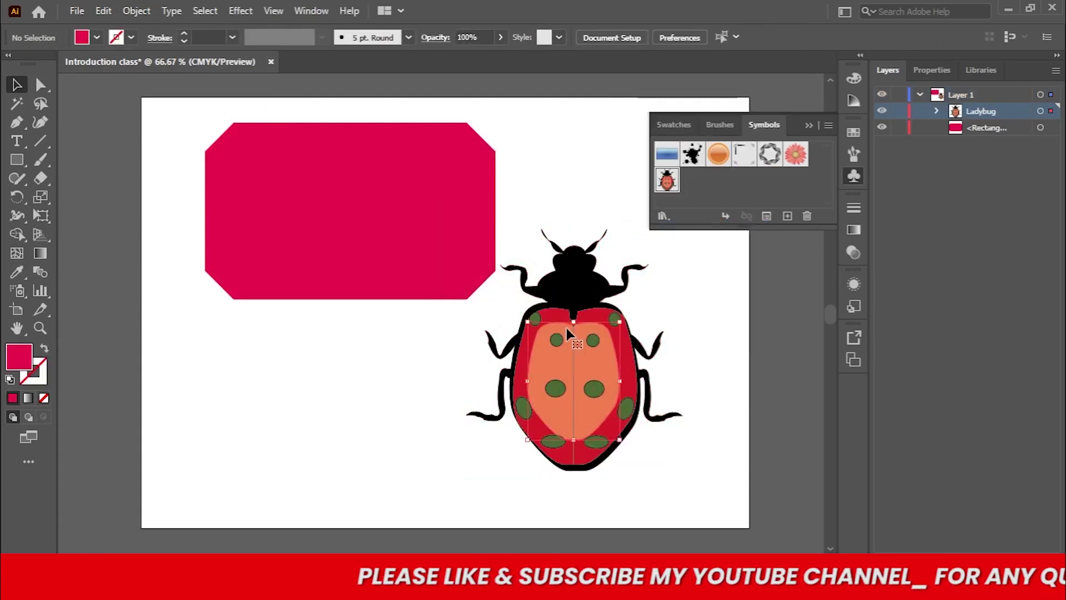
- Select the ladybug's orange inner body, black body and spots individually to check which parts are separate
click(558, 358)
click(745, 419)
right_click(610, 365)
click(791, 451)
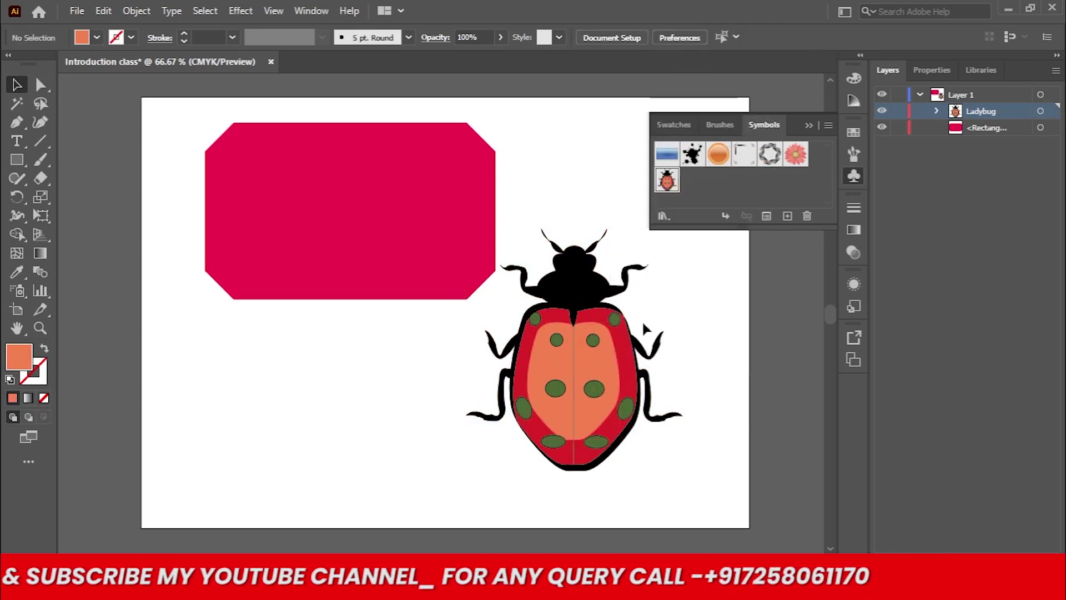
click(583, 288)
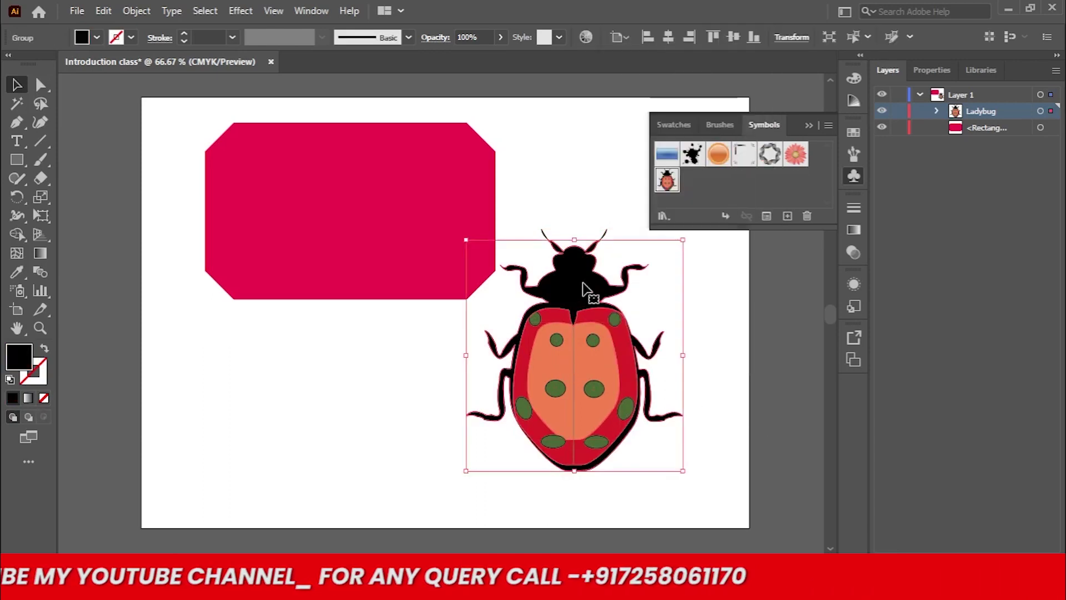
click(535, 318)
click(542, 365)
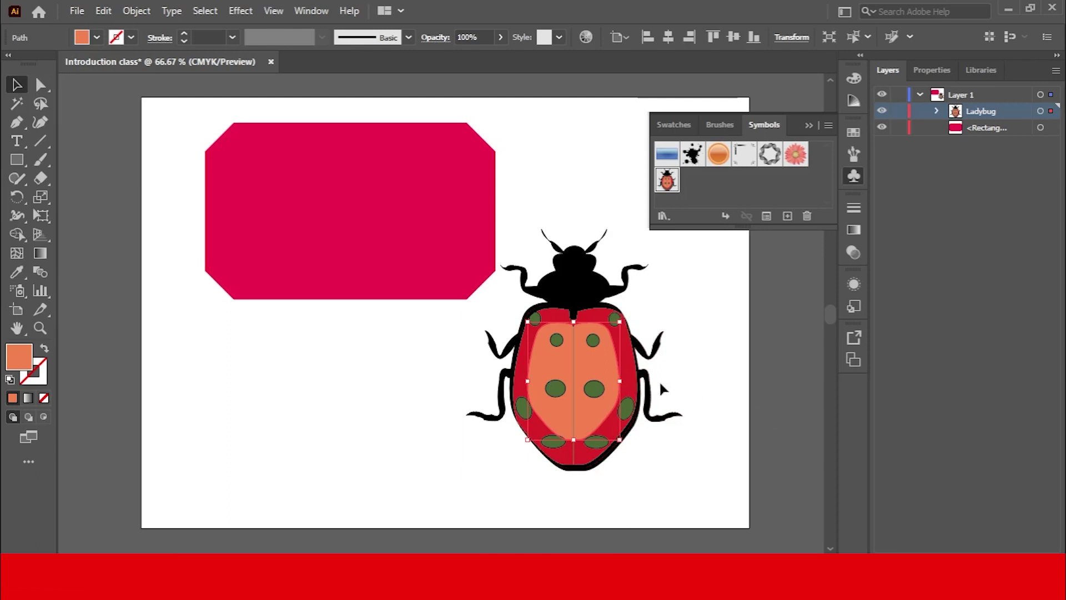
click(681, 377)
- Ungroup the group holding all the ladybug's green spots
click(591, 388)
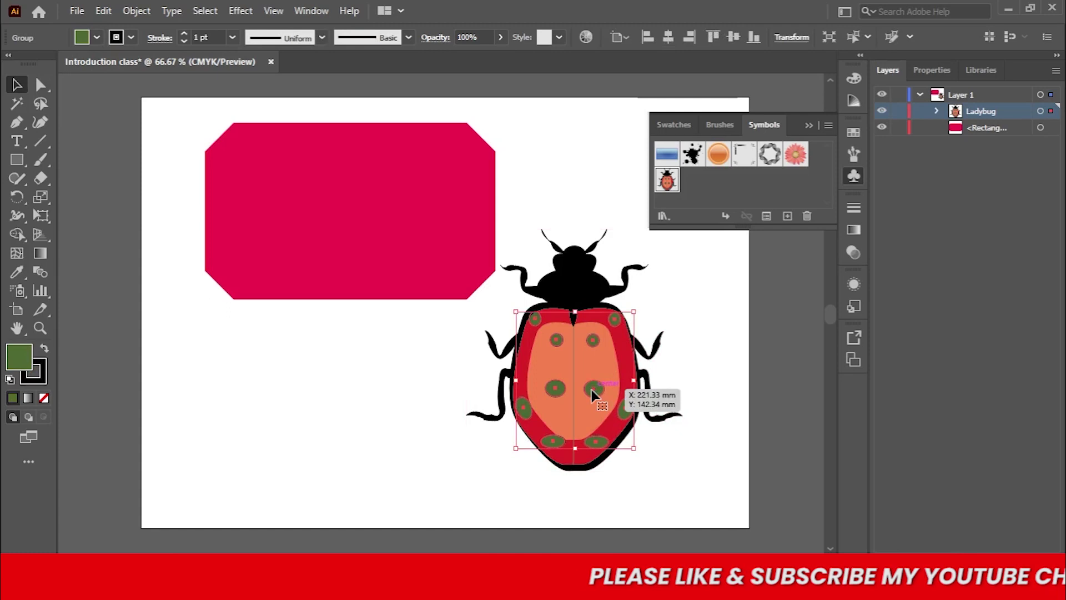
right_click(592, 390)
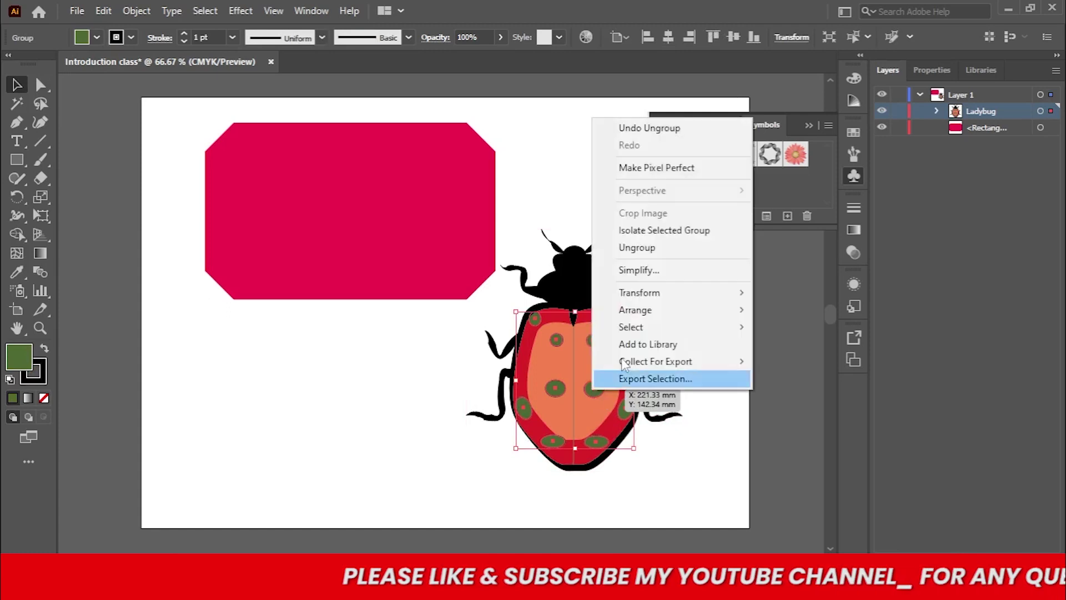
click(624, 244)
click(772, 382)
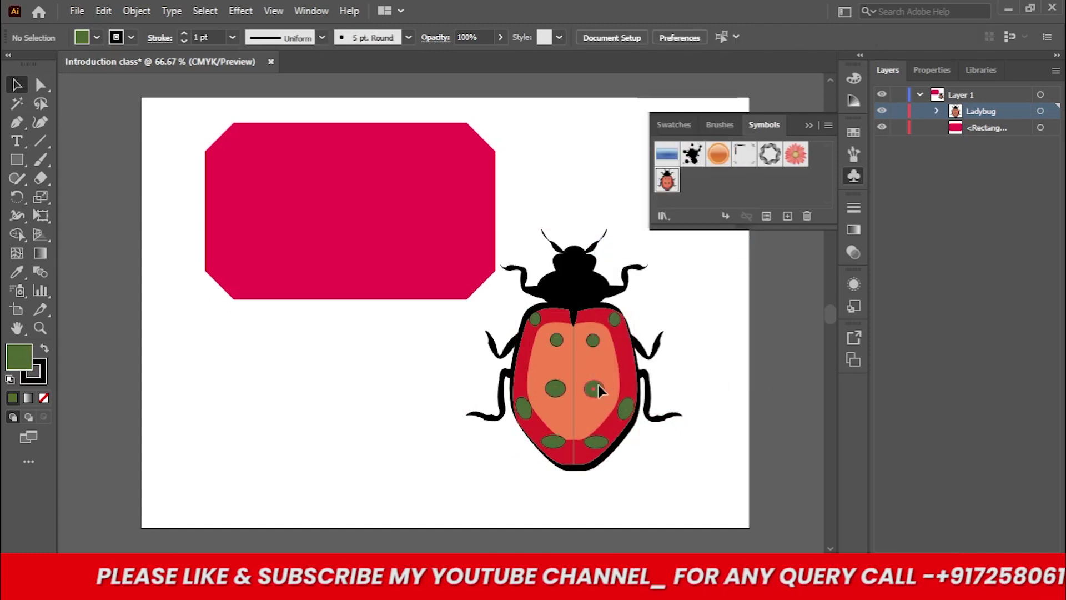
- Ungroup the green spots on the ladybug's left wing into individual shapes
click(594, 388)
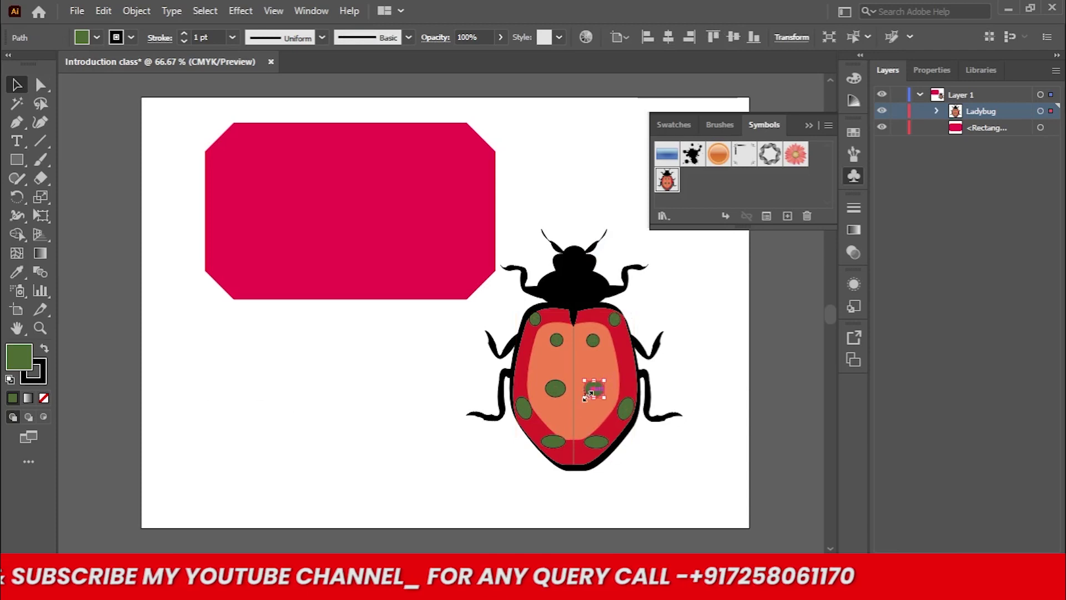
click(557, 341)
right_click(558, 338)
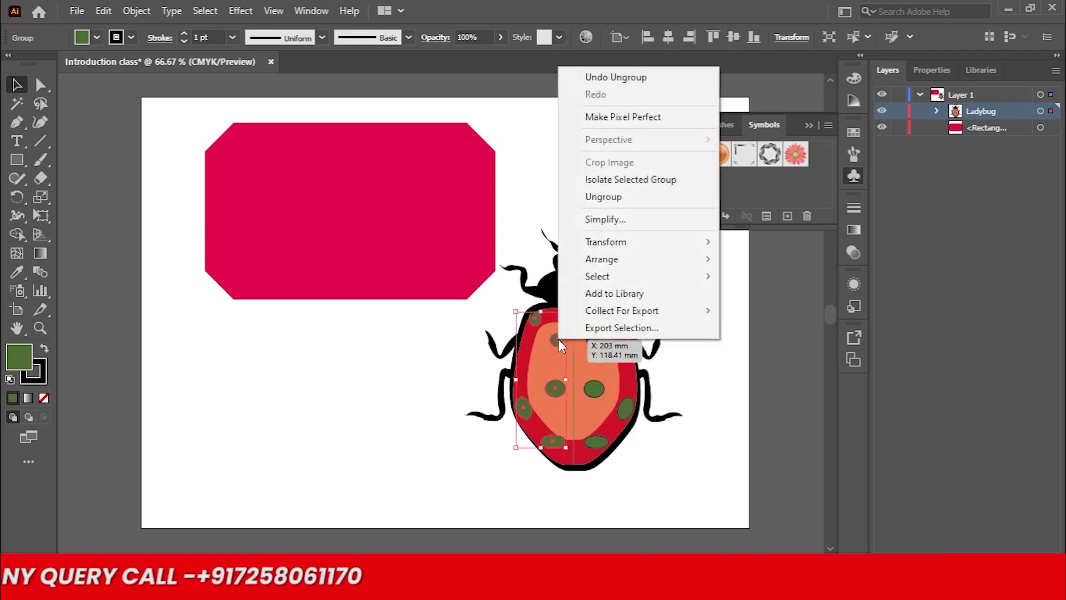
click(603, 196)
click(744, 432)
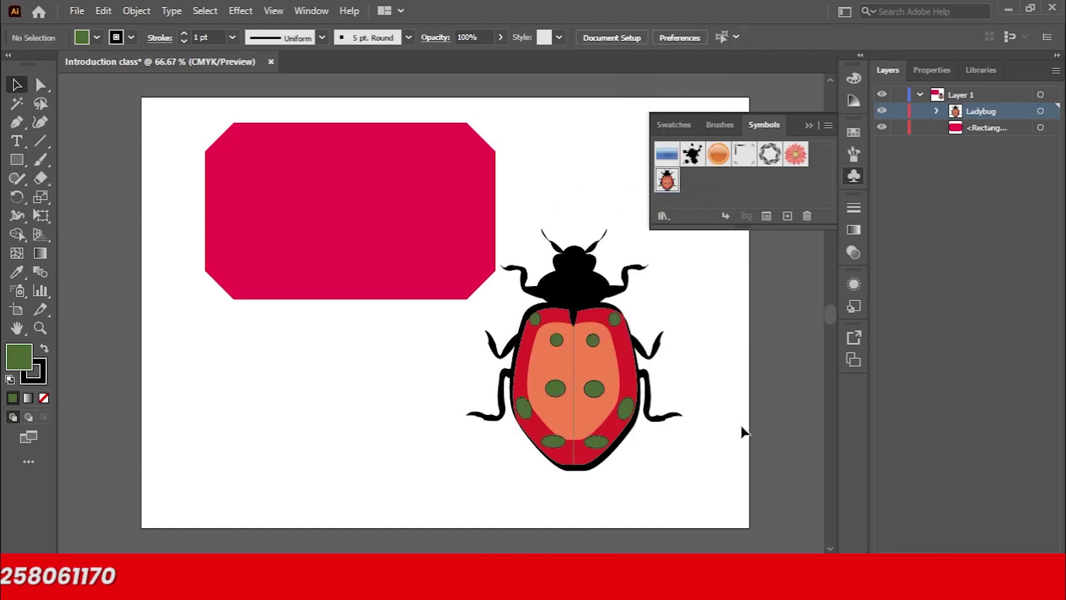
- Select all the ladybug's green spots with the Magic Wand and fill them with yellow FFED08
click(17, 105)
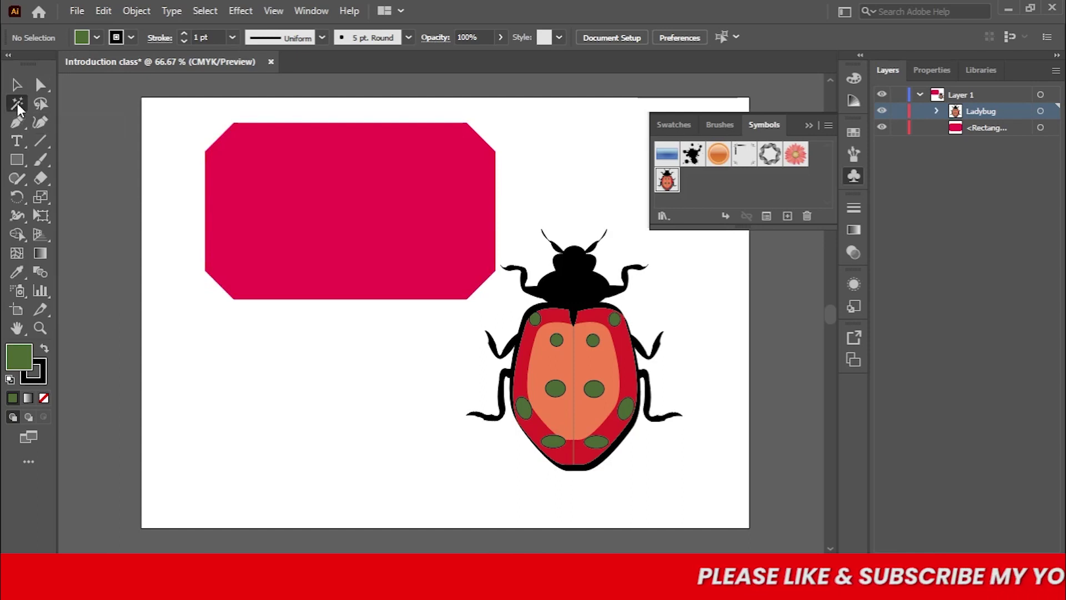
click(525, 409)
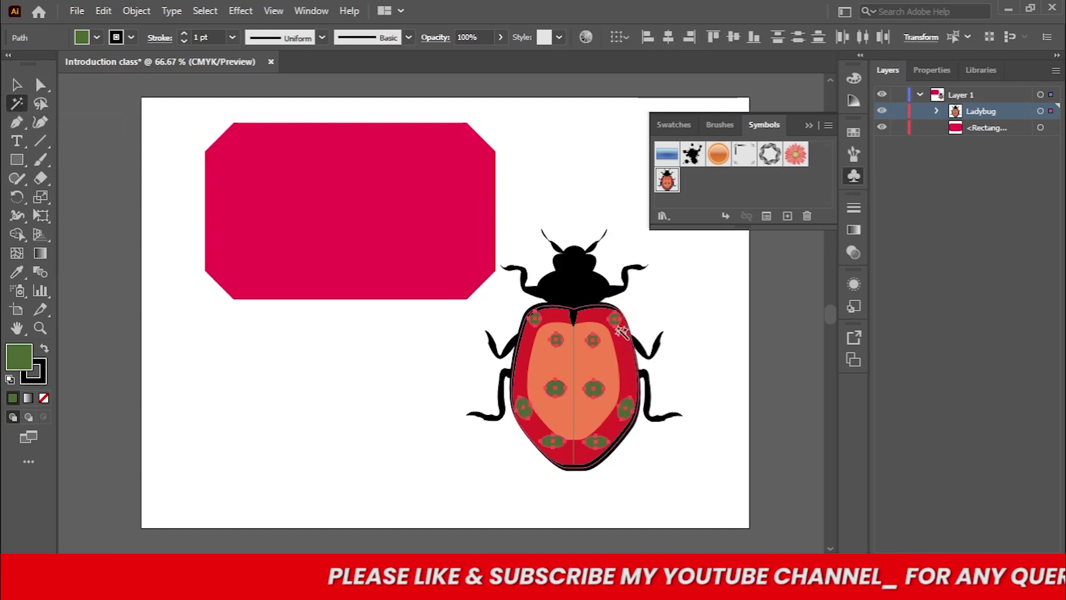
double_click(24, 363)
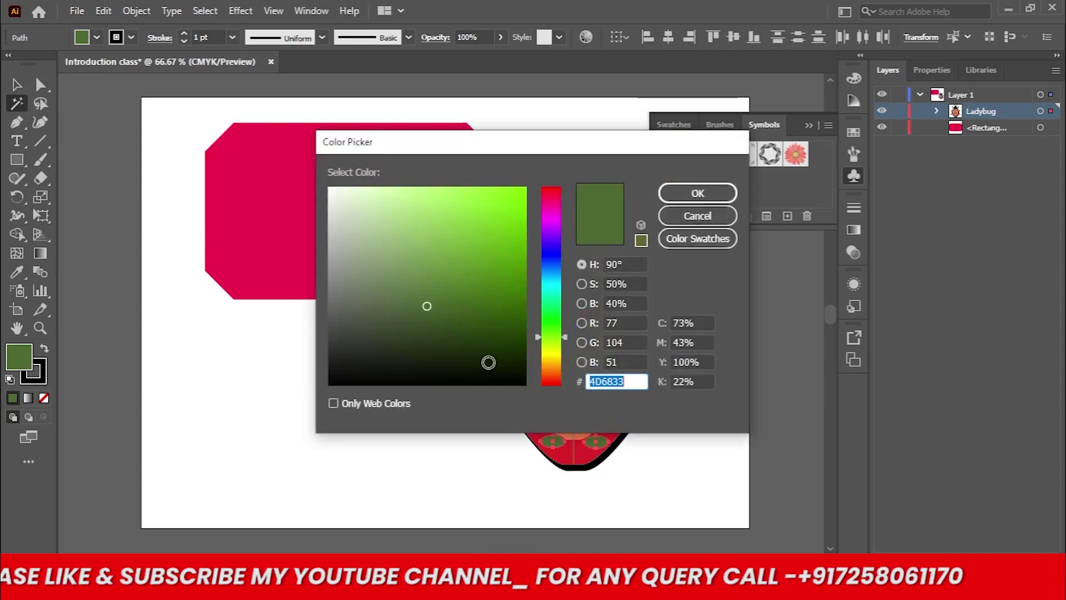
click(551, 350)
click(519, 214)
click(521, 188)
click(557, 354)
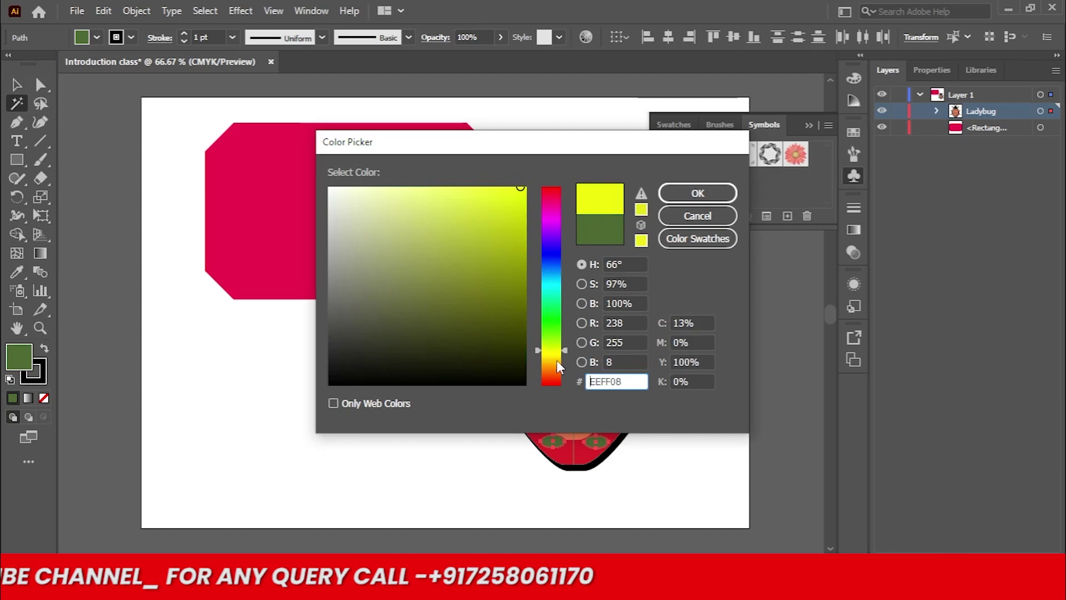
click(698, 193)
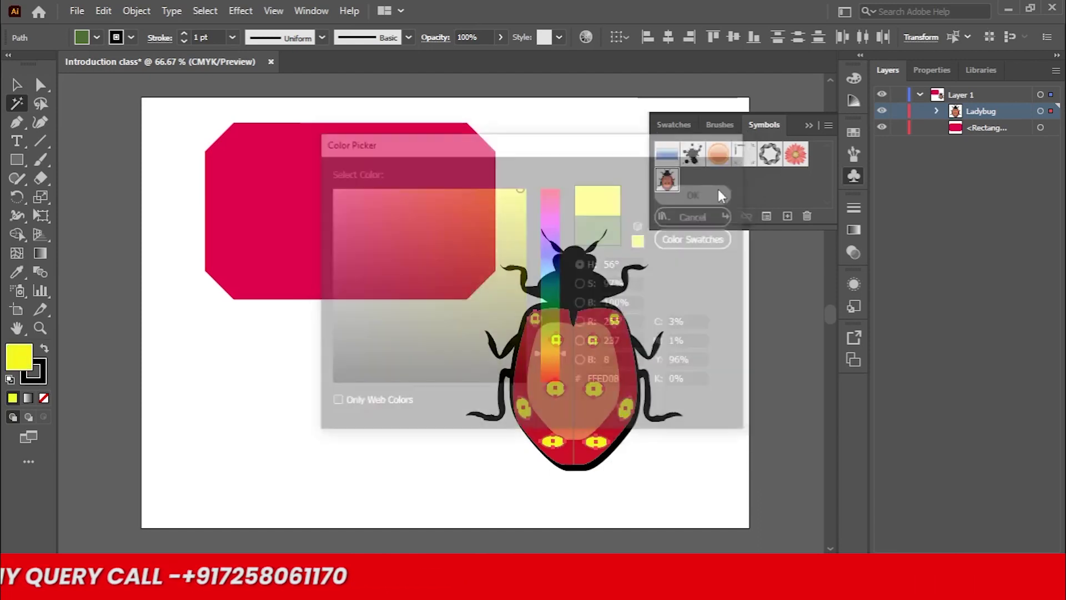
click(744, 479)
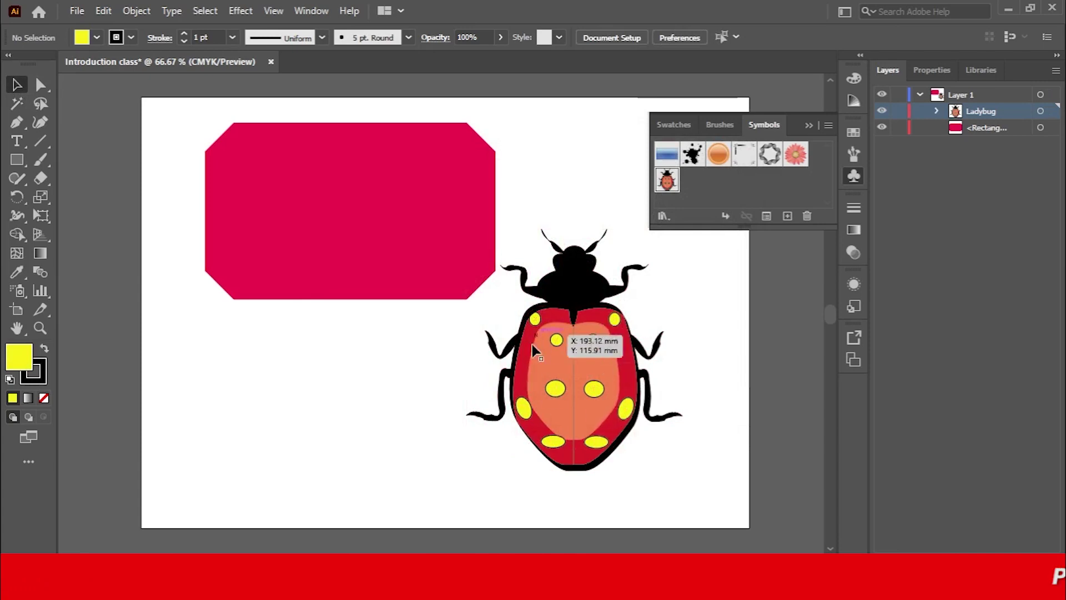
- Select the ladybug's black body group and a single yellow spot on the right wing to compare the selections
click(577, 281)
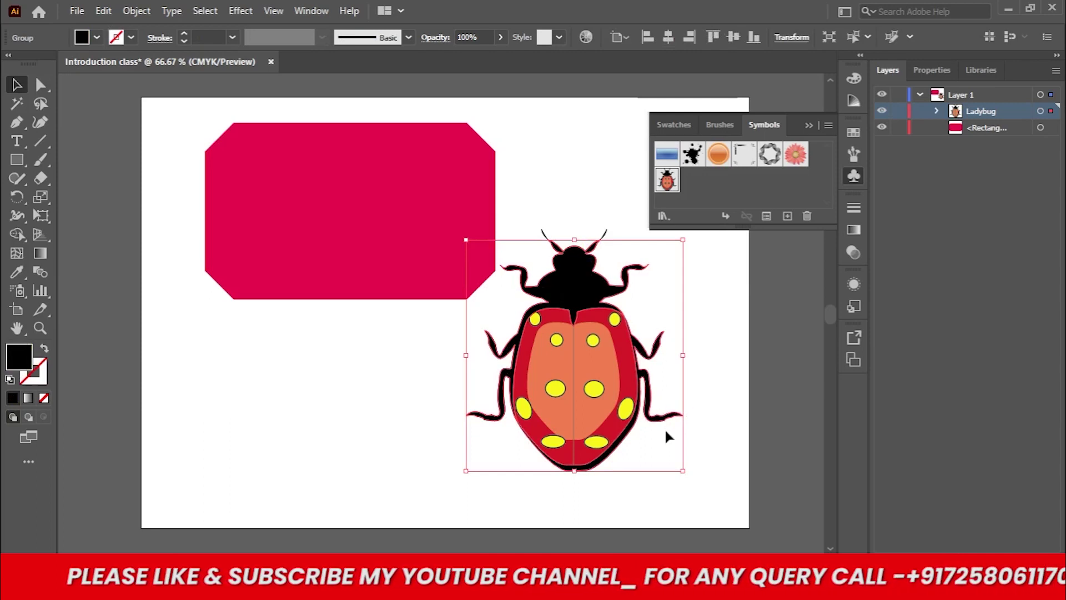
click(759, 460)
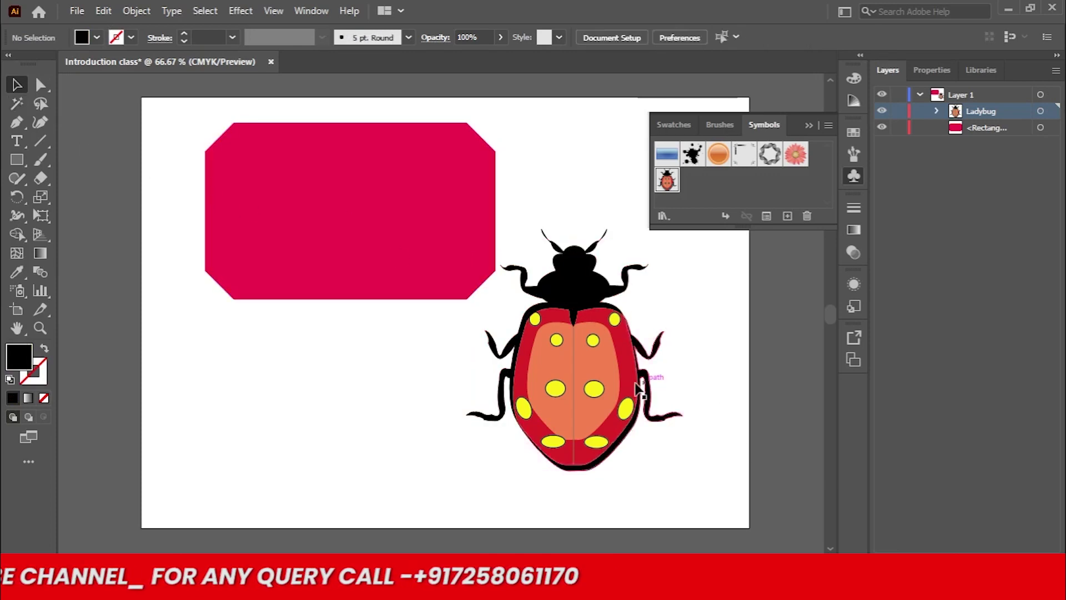
click(591, 391)
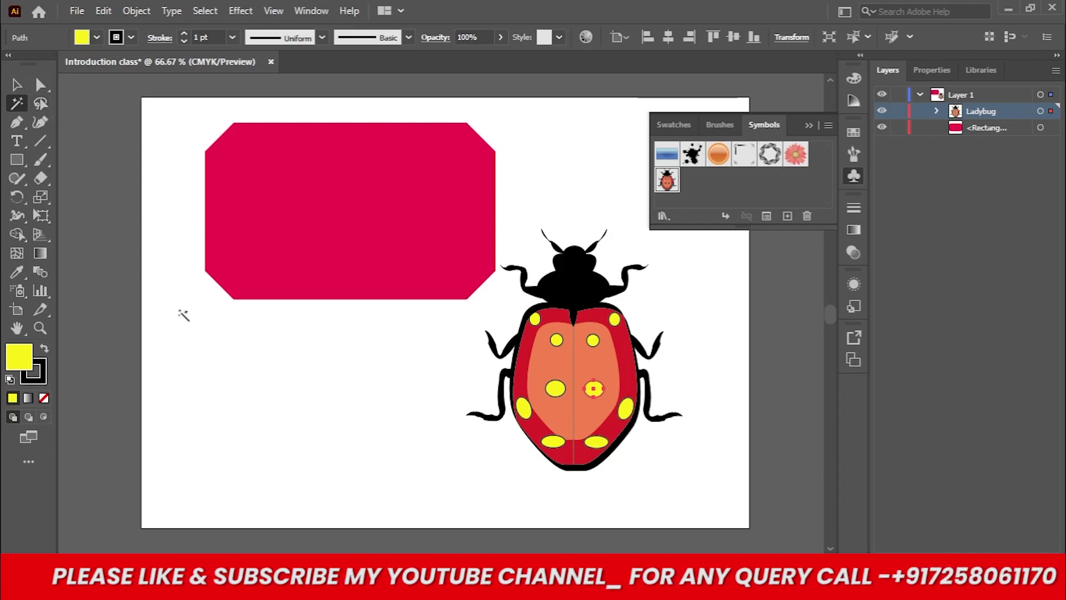
click(13, 86)
click(295, 286)
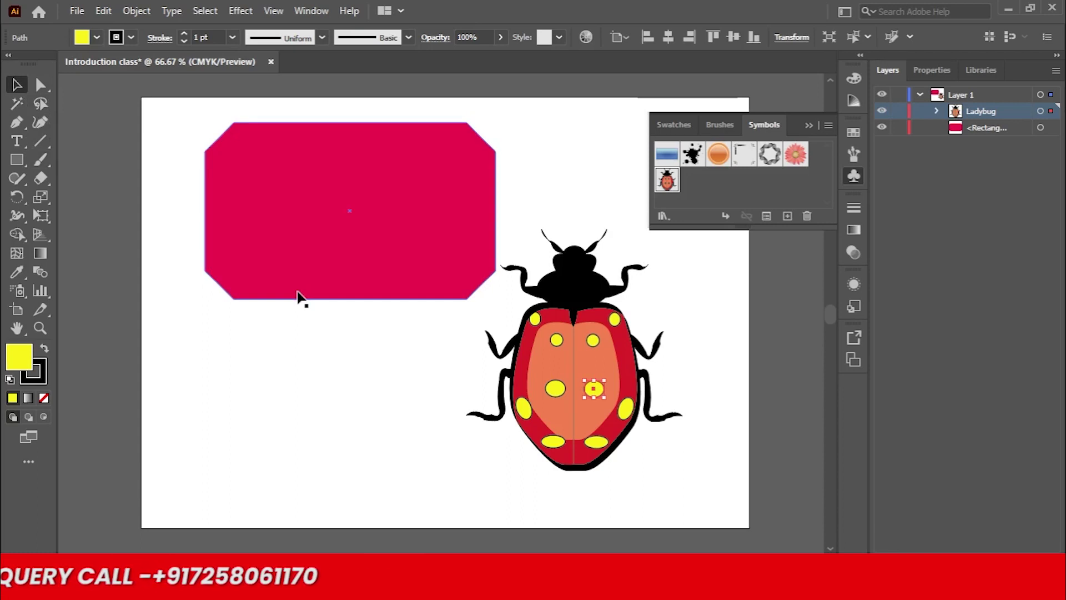
- Draw a short slanted line below the rectangle with a 5 pt stroke and a width profile tapered at both ends
click(36, 142)
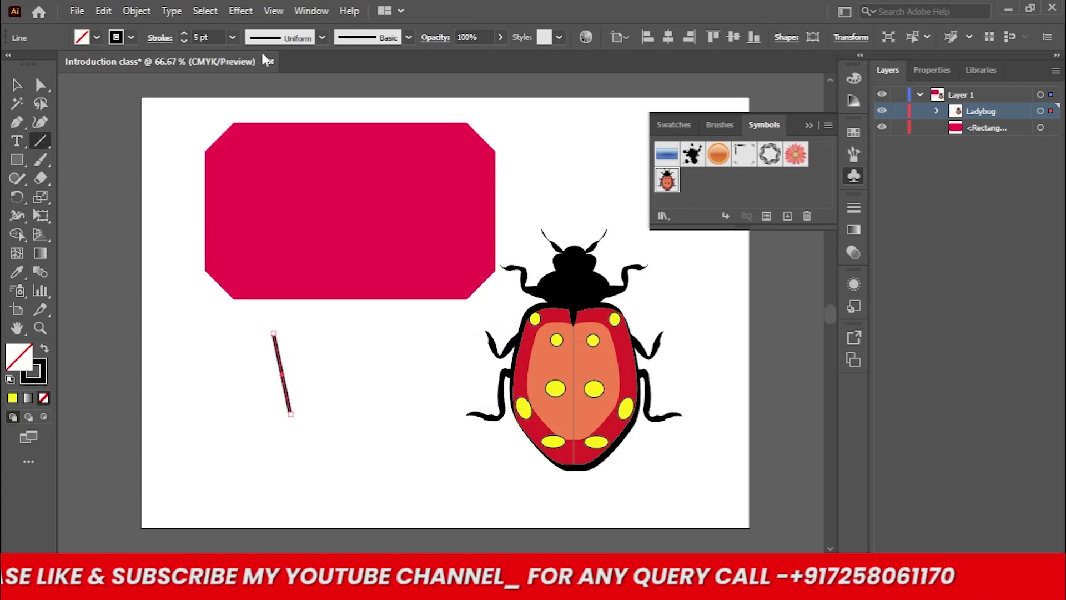
click(324, 37)
click(291, 94)
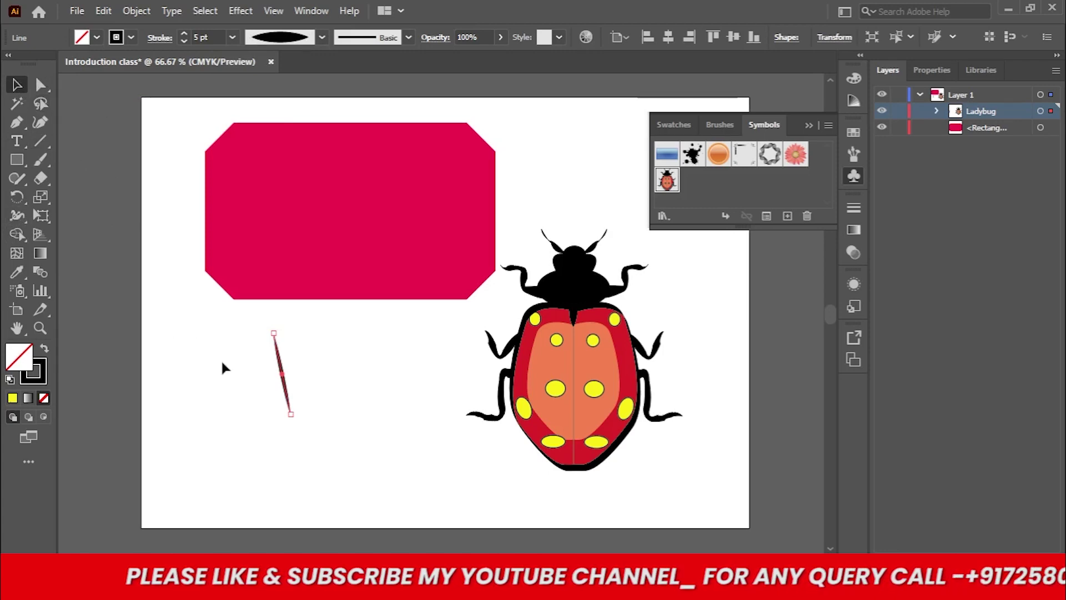
- Make a copy of the tapered line rotated 12° around a point just below its lower end
click(17, 197)
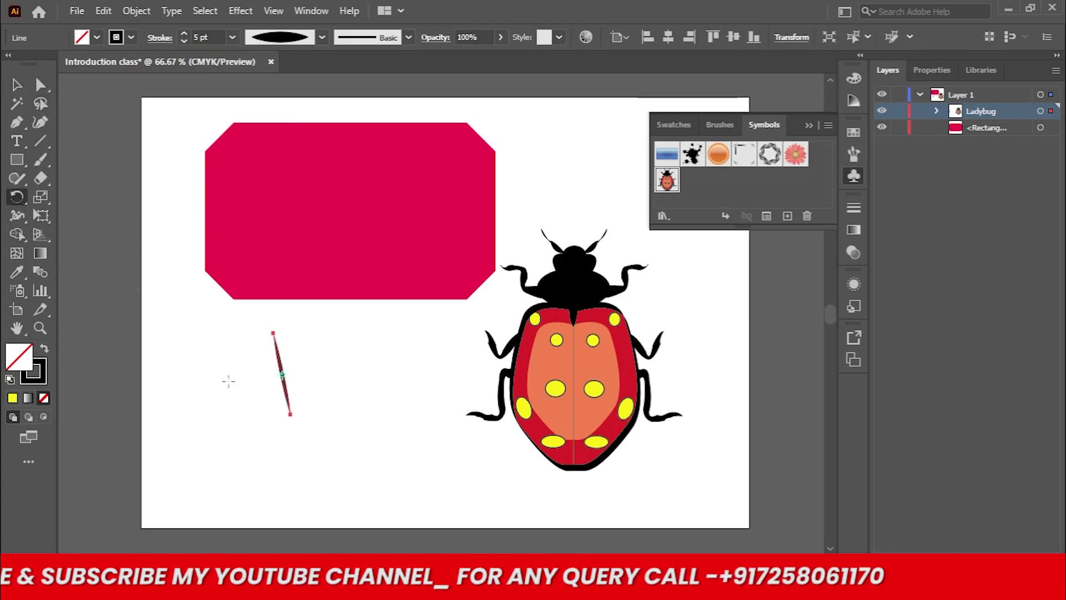
alt+click(294, 426)
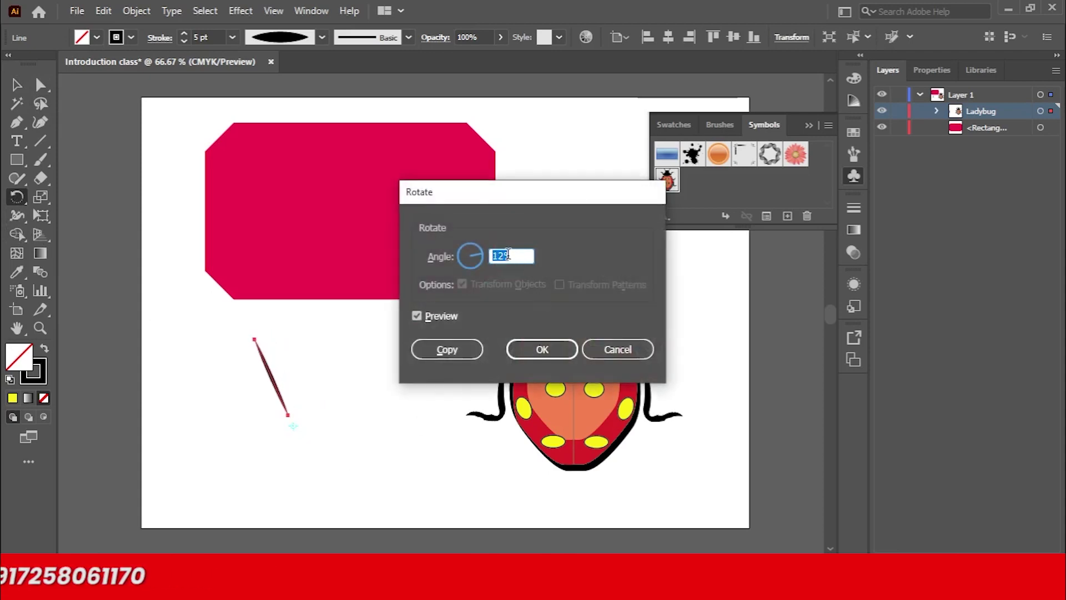
click(455, 342)
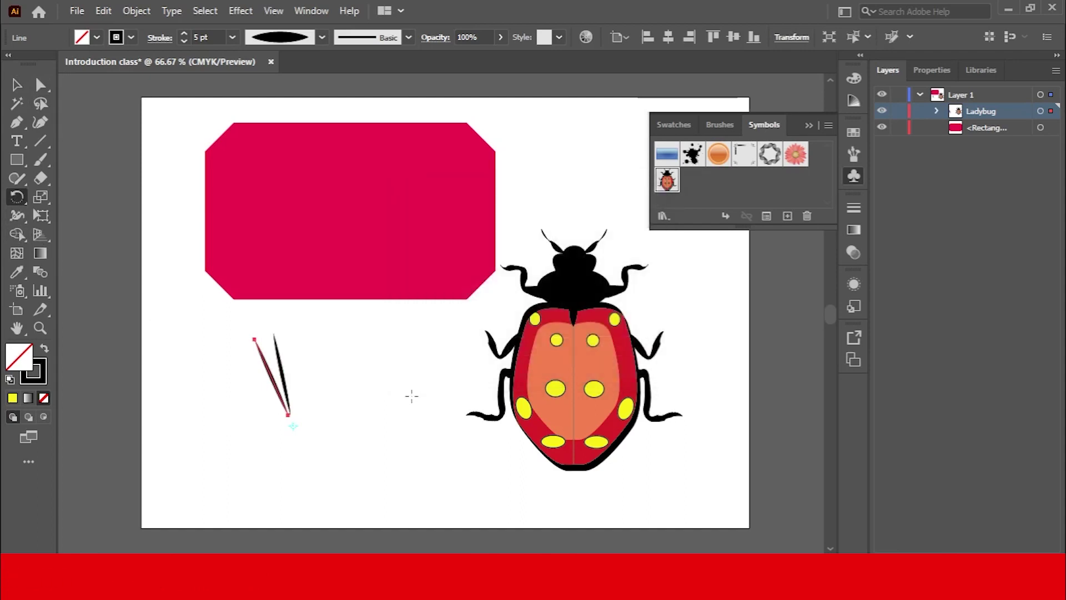
- Repeat the rotated-copy transformation until the tapered lines form a complete radial burst around the rotation point
key(ctrl+d)
key(ctrl+d)
key(ctrl+d)
key(ctrl+d)
key(ctrl+d)
key(ctrl+d)
key(ctrl+d)
key(ctrl+d)
key(ctrl+d)
key(ctrl+d)
key(ctrl+d)
key(ctrl+d)
key(ctrl+d)
key(ctrl+d)
key(ctrl+d)
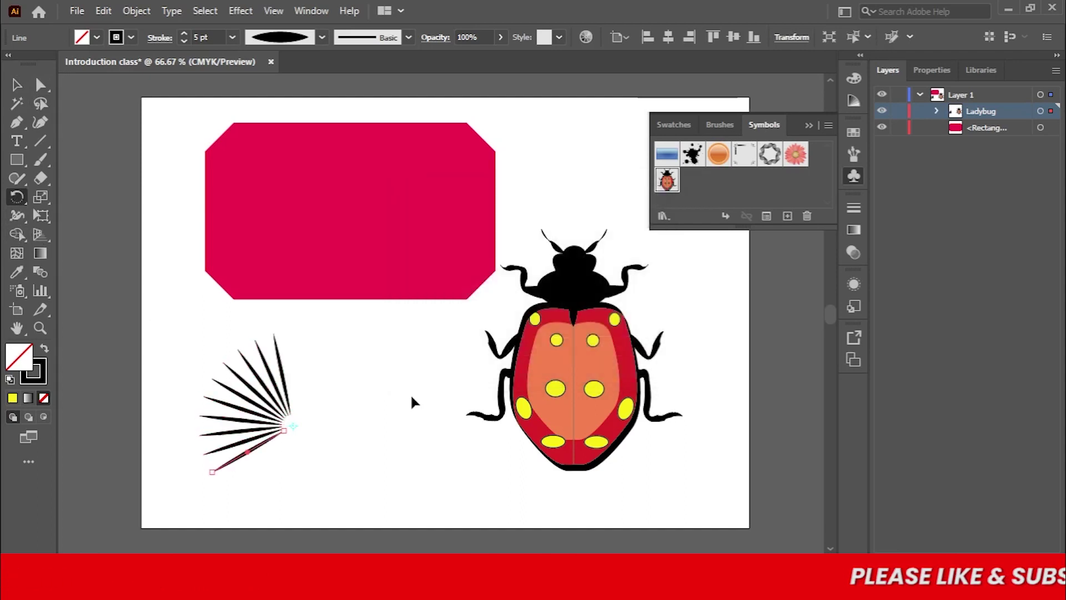
key(ctrl+d)
key(ctrl+d)
key(ctrl+d)
key(ctrl+d)
key(ctrl+d)
key(ctrl+d)
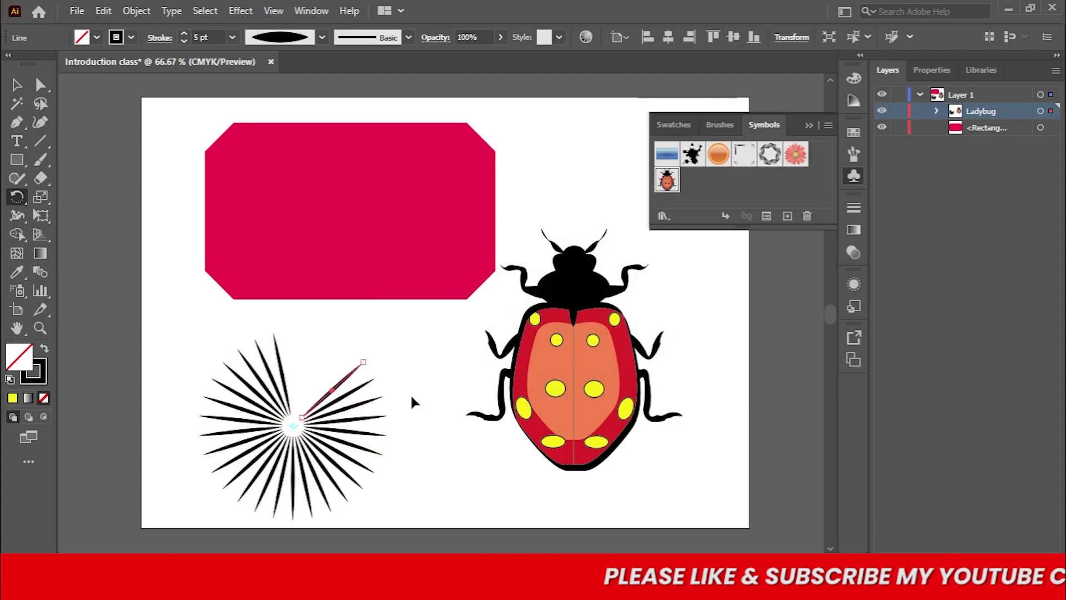
key(ctrl+d)
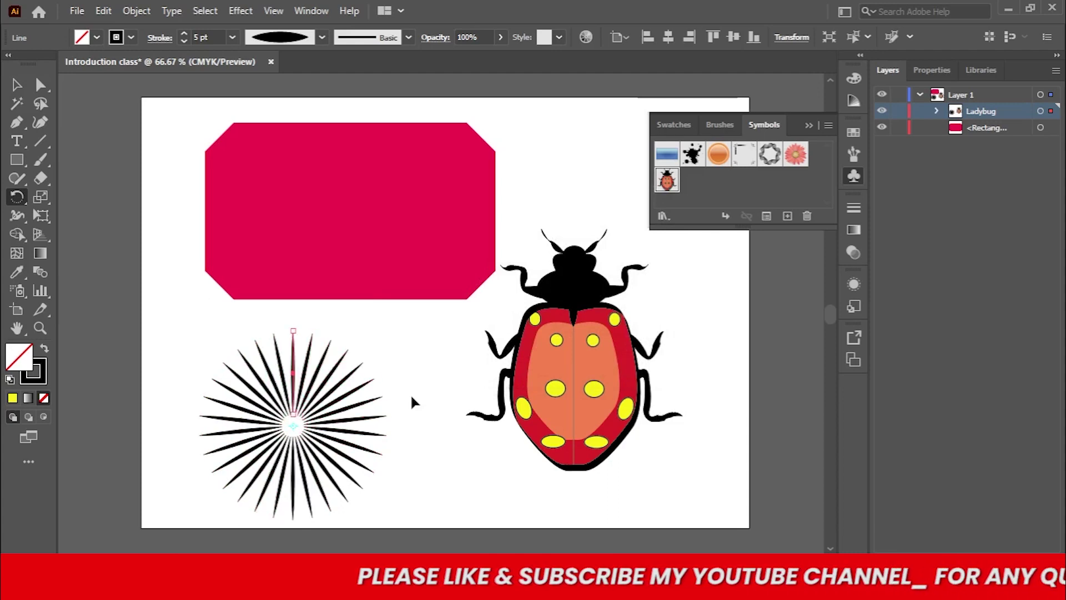
- Select a single burst line and the whole radial burst with the Selection tool, and clear the selection
click(18, 86)
click(325, 397)
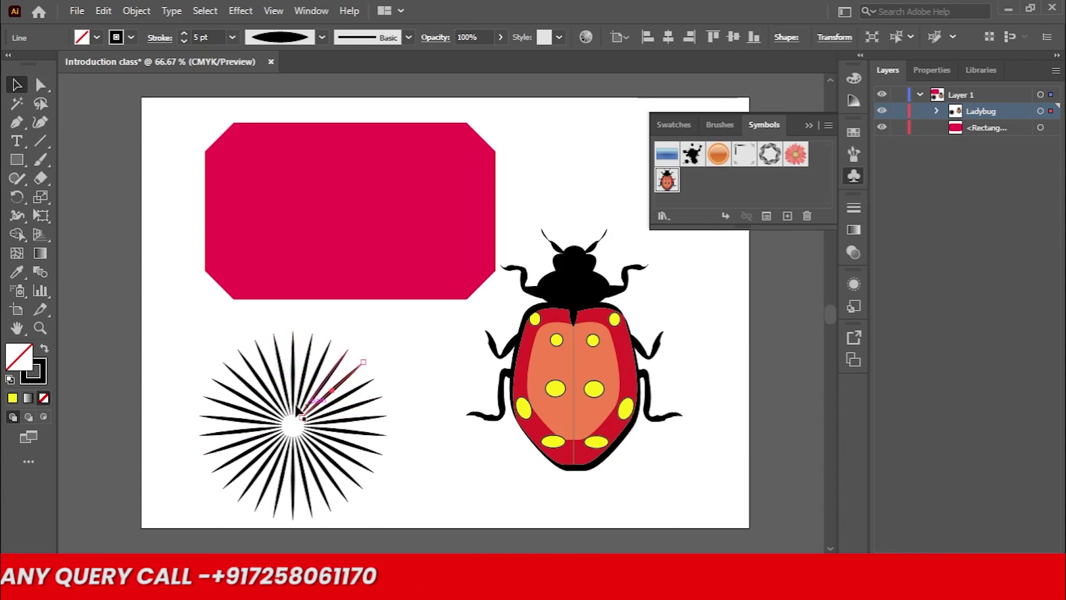
drag(178, 317, 412, 539)
click(417, 467)
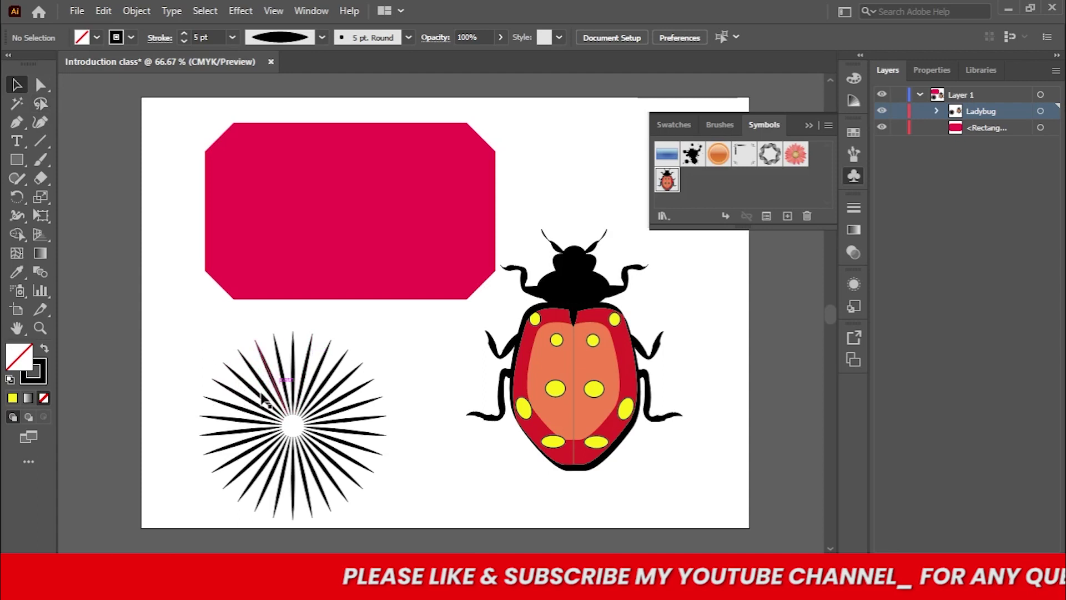
- Draw an unfilled circle from its centre, overlapping the burst's upper-left part and the rectangle's lower-left corner, with an 8 pt stroke
drag(17, 160, 76, 201)
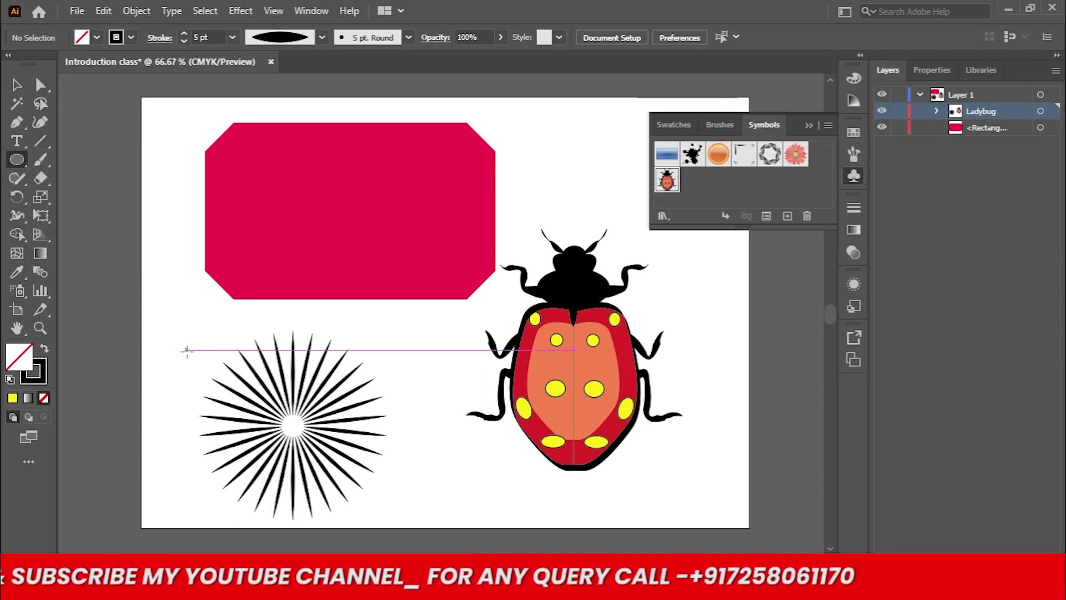
drag(187, 350, 272, 434)
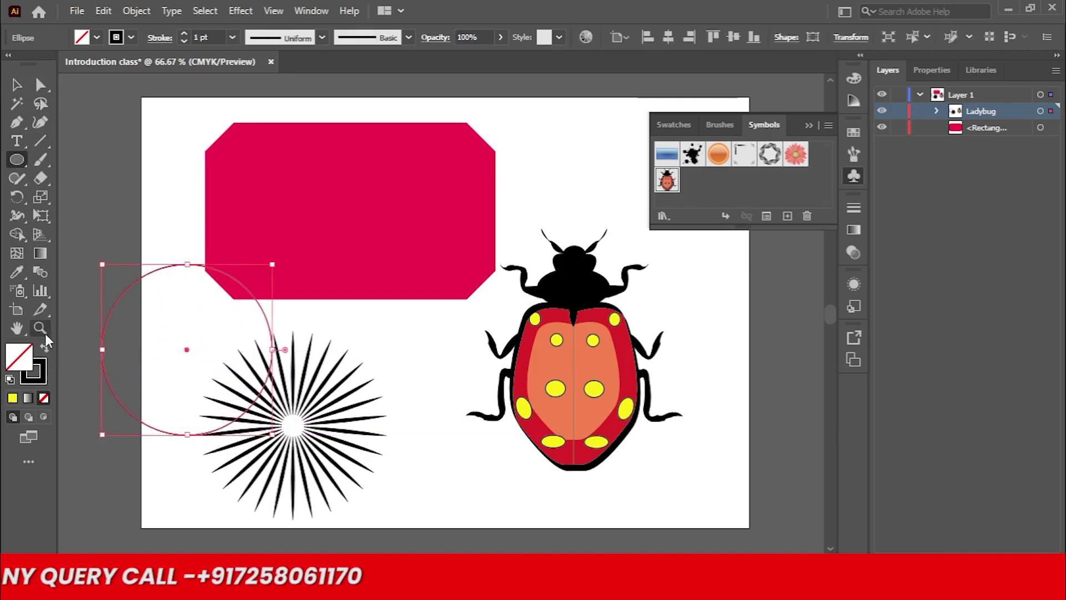
click(183, 34)
click(183, 34)
click(183, 33)
click(183, 33)
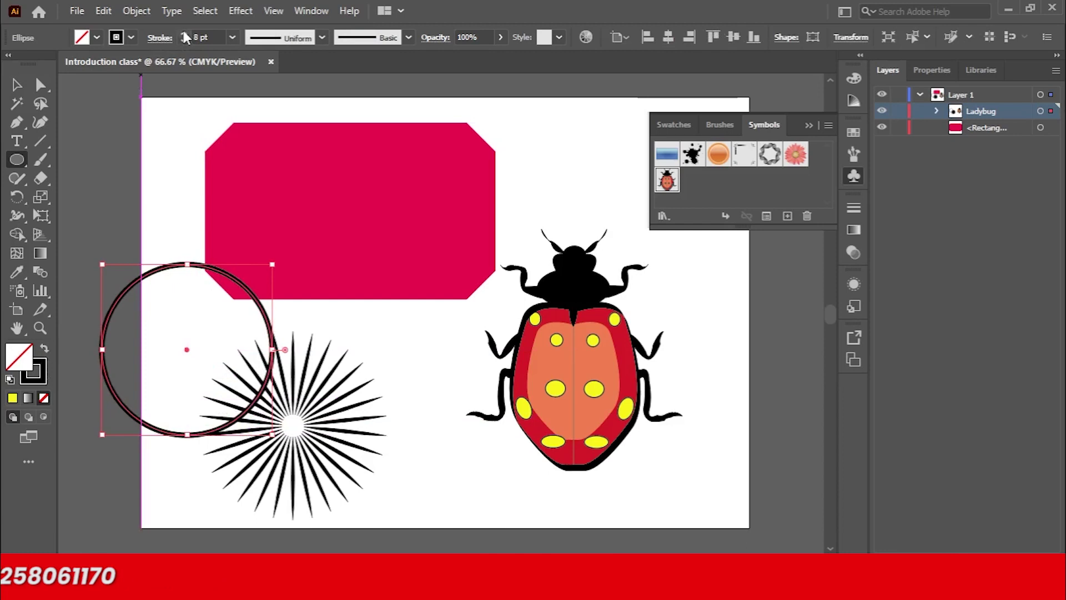
- Change the circle's stroke colour to a crimson pink matching the rectangle
click(42, 376)
double_click(46, 378)
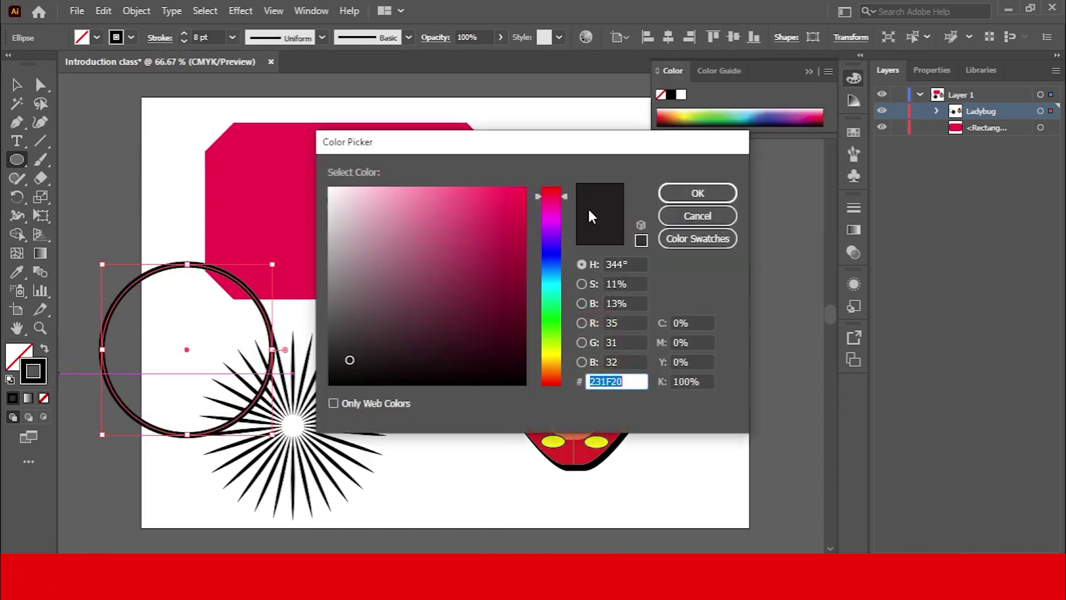
click(698, 194)
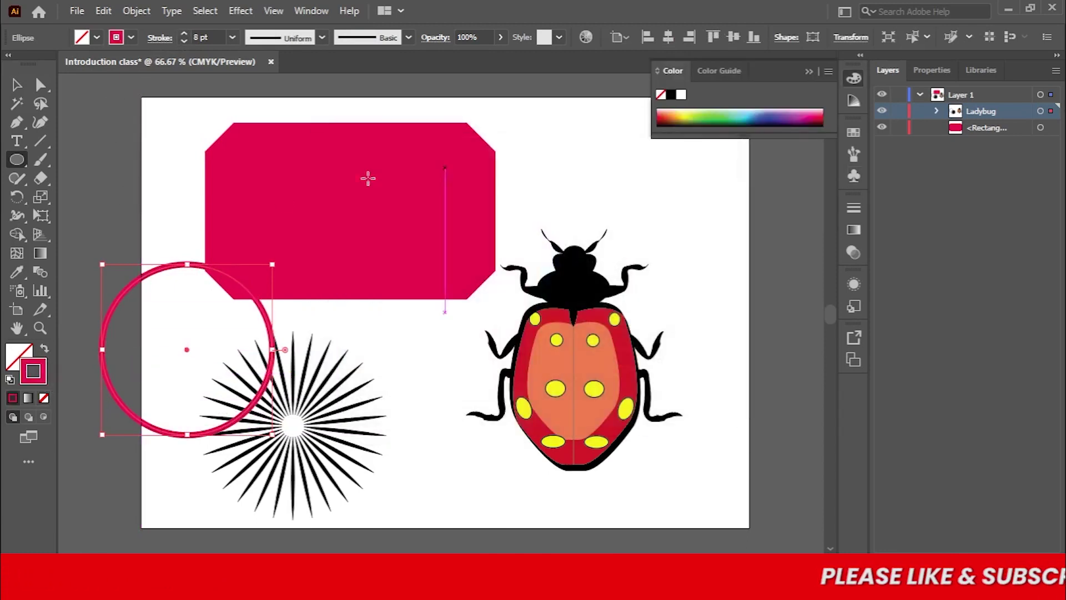